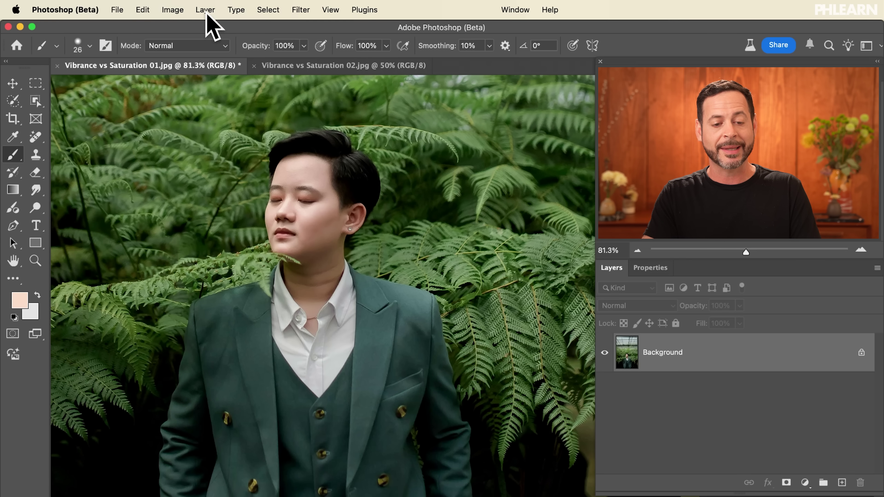
# - Add a 'Vibrance 1' adjustment layer at Vibrance +100 and hide it in the Layers list
pyautogui.click(204, 10)
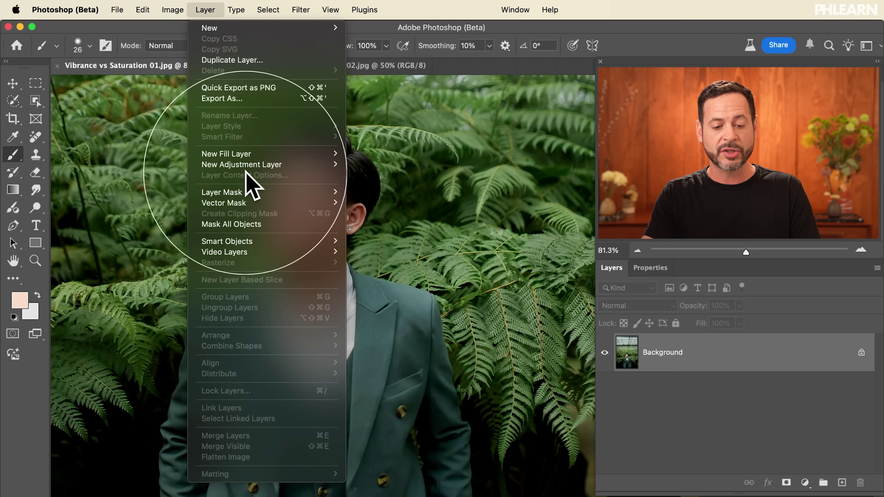
pyautogui.moveTo(245, 164)
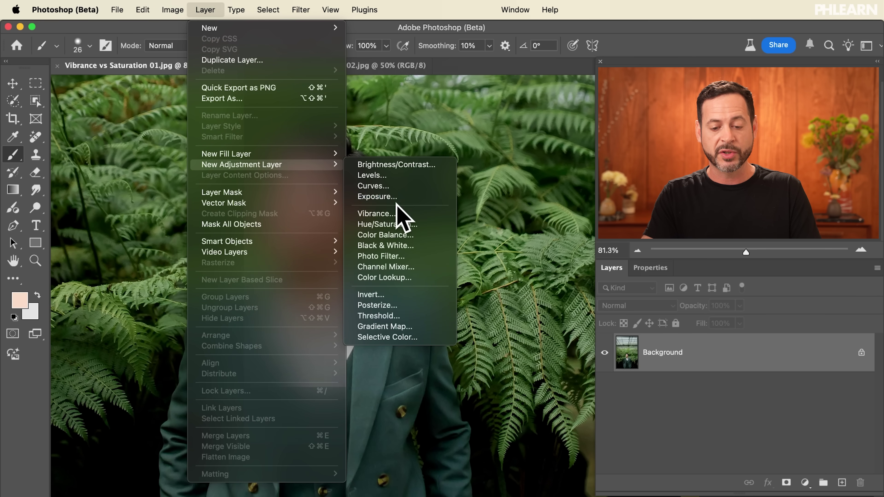
pyautogui.click(397, 215)
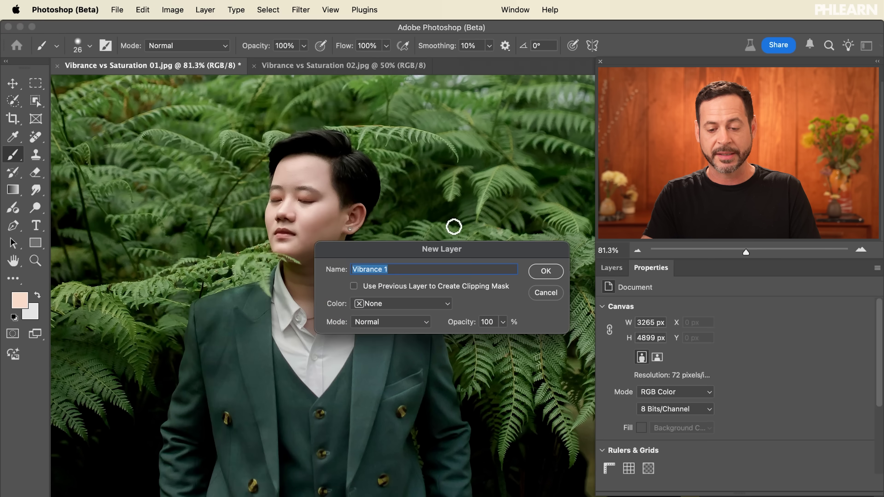
pyautogui.click(546, 272)
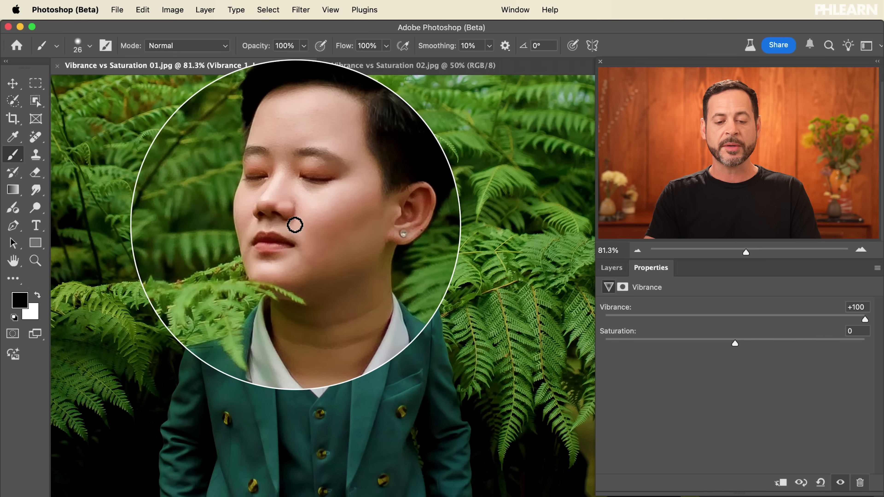
pyautogui.click(613, 271)
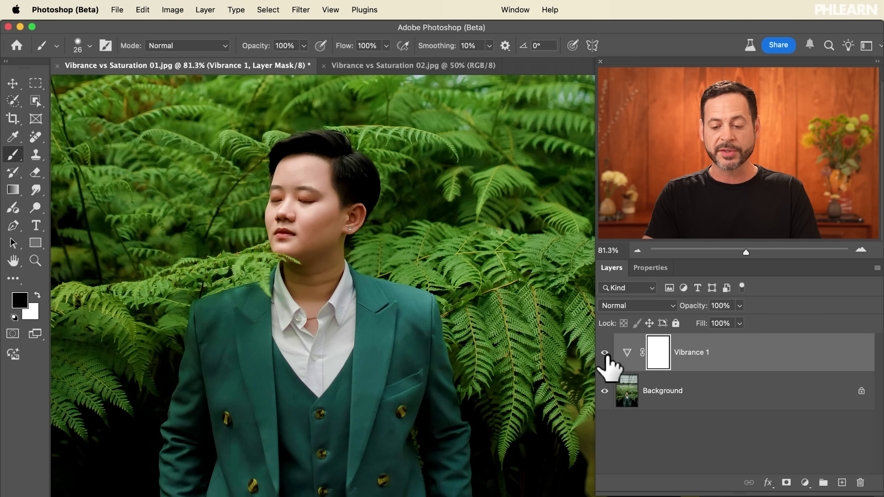
# - Add a 'Vibrance 2' adjustment layer with Vibrance 0 and Saturation +100
pyautogui.click(207, 9)
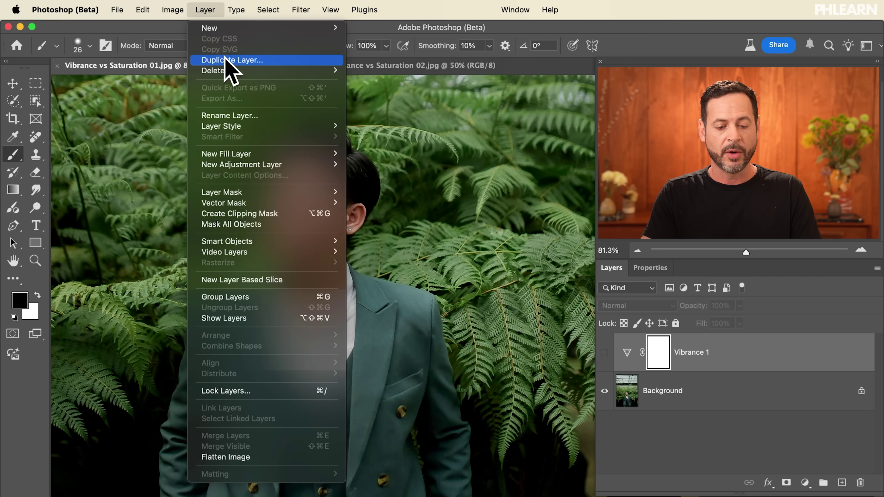
pyautogui.moveTo(254, 166)
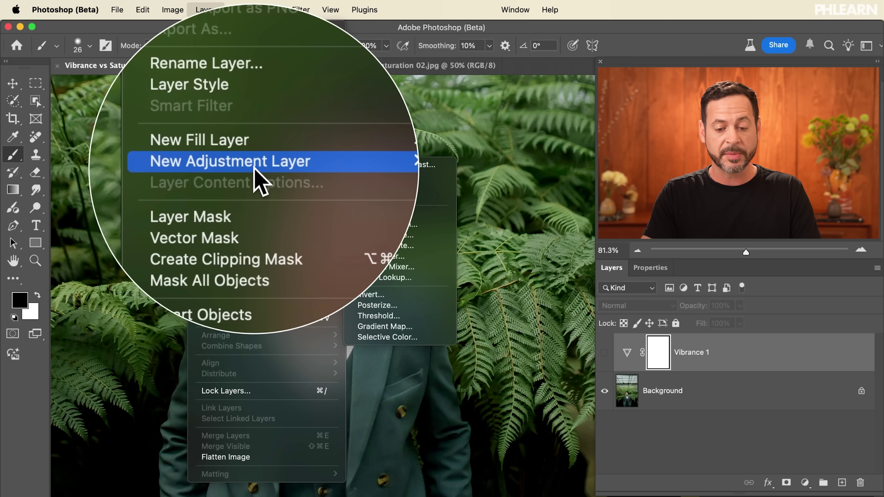
pyautogui.click(397, 214)
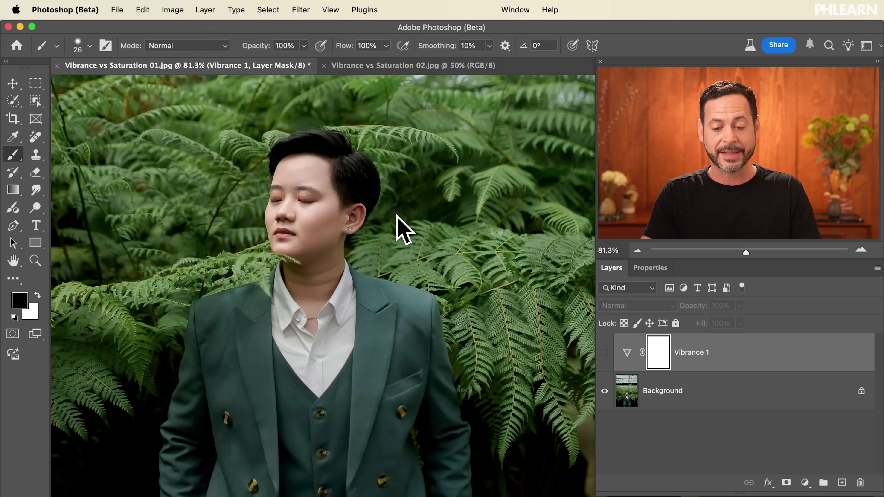
pyautogui.click(537, 271)
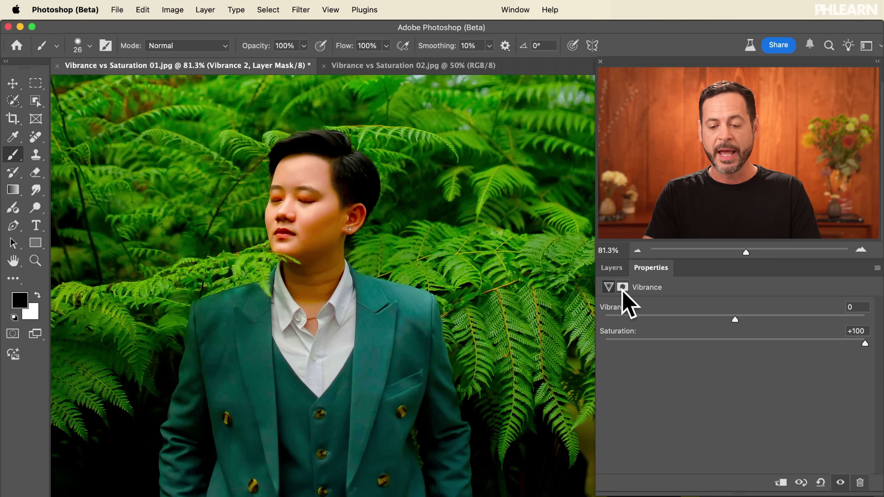
pyautogui.click(611, 268)
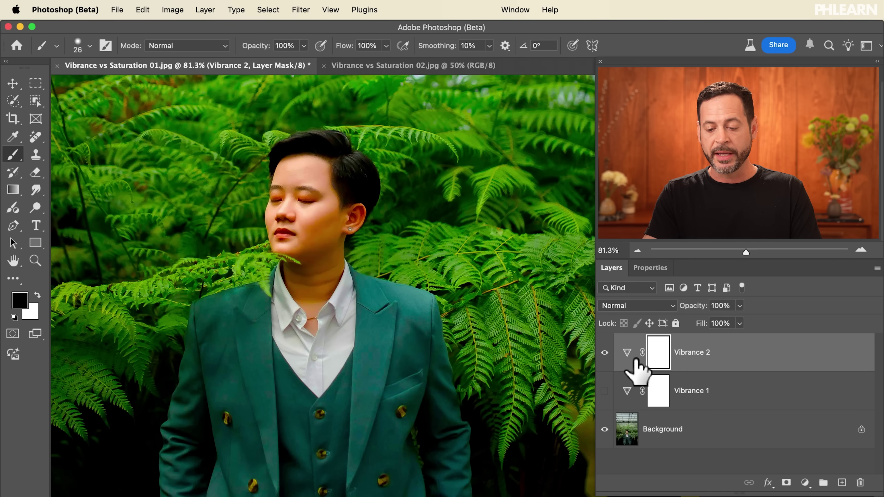
# - Toggle Vibrance 2's visibility on and off to compare, leaving it hidden
pyautogui.click(605, 353)
pyautogui.click(605, 352)
pyautogui.click(605, 353)
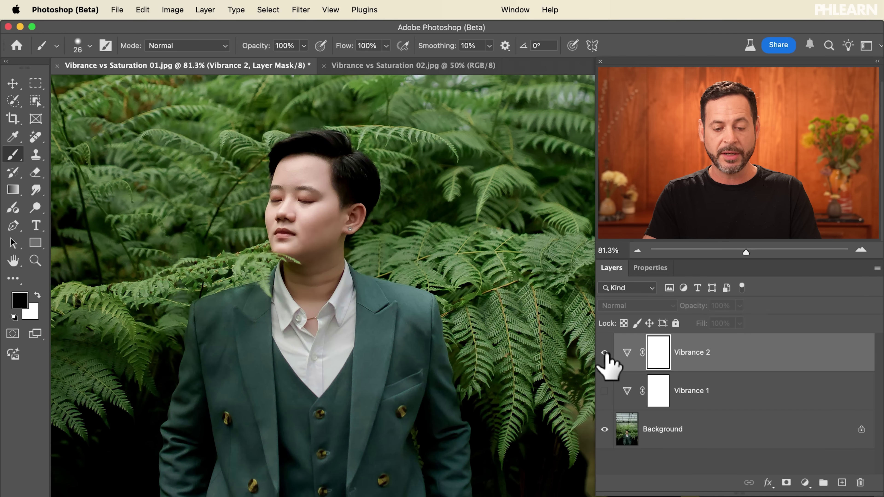
pyautogui.click(605, 353)
pyautogui.click(605, 353)
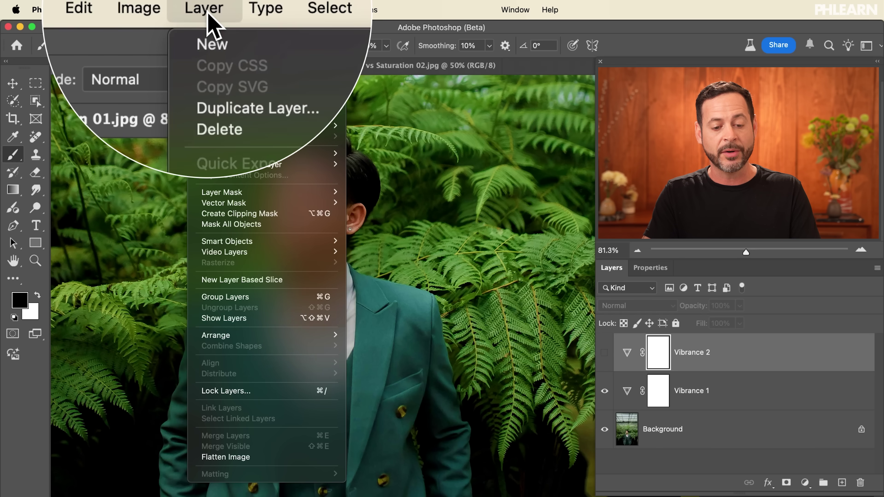
# - Add a 'Hue/Saturation 1' layer, test Saturation at +86, then undo it back to 0
pyautogui.moveTo(248, 167)
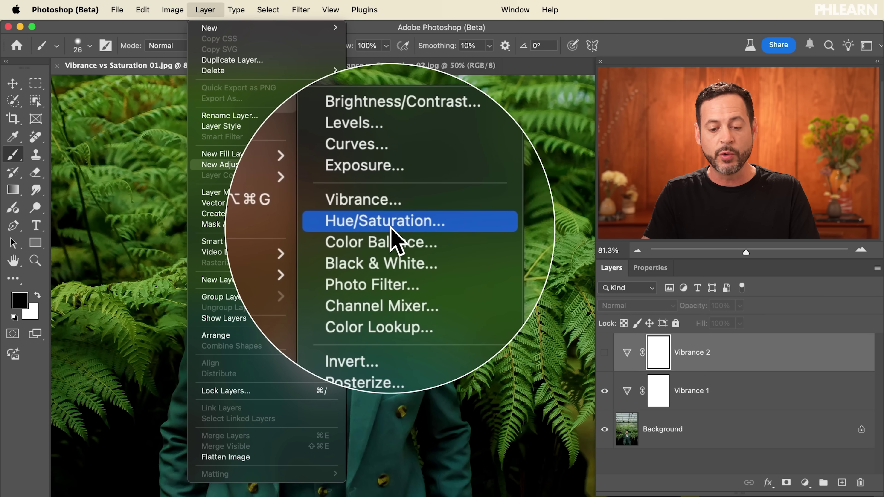
pyautogui.click(393, 229)
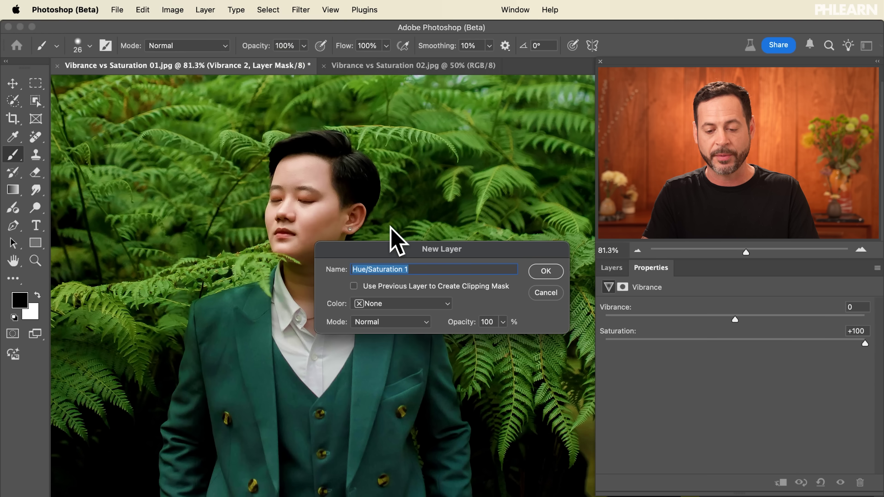
pyautogui.click(552, 273)
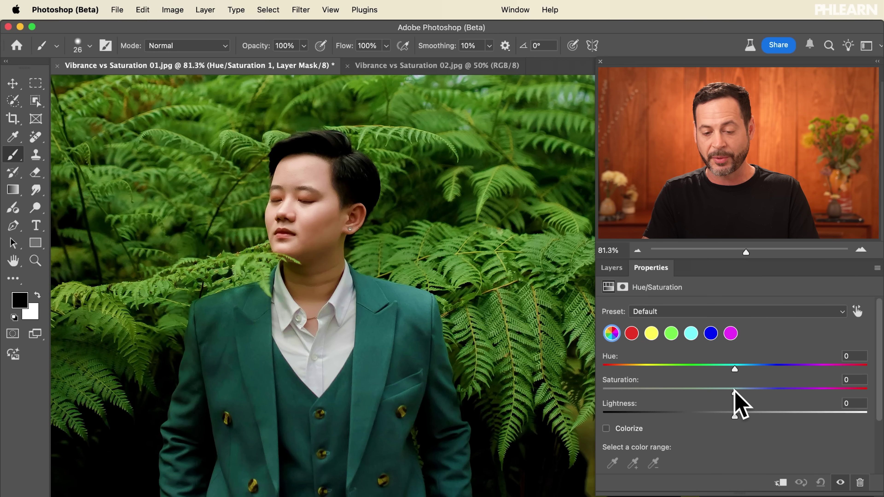
pyautogui.moveTo(735, 392); pyautogui.dragTo(849, 386)
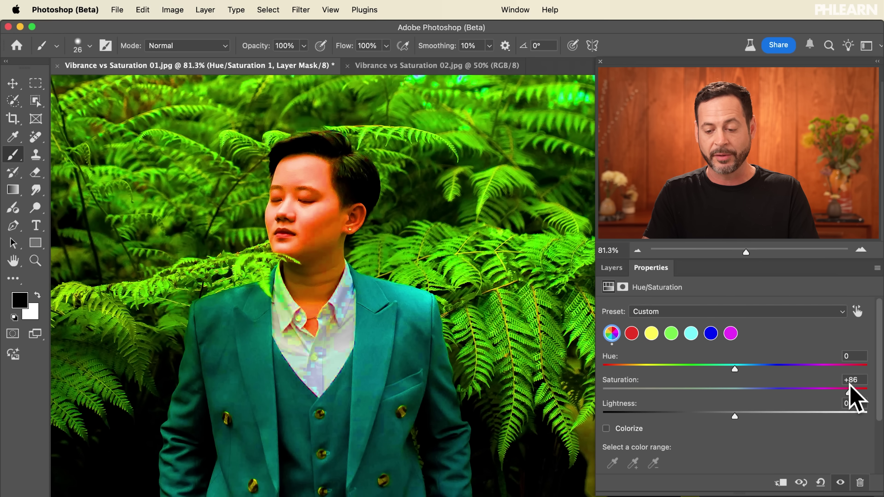
pyautogui.press('super+z')
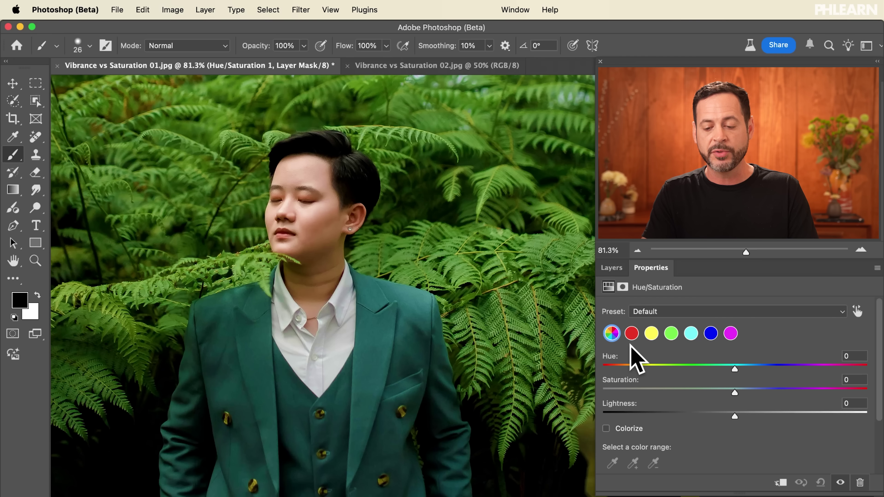
# - Sample the fern green into the Greens range and set Hue +8, Saturation +10
pyautogui.click(672, 335)
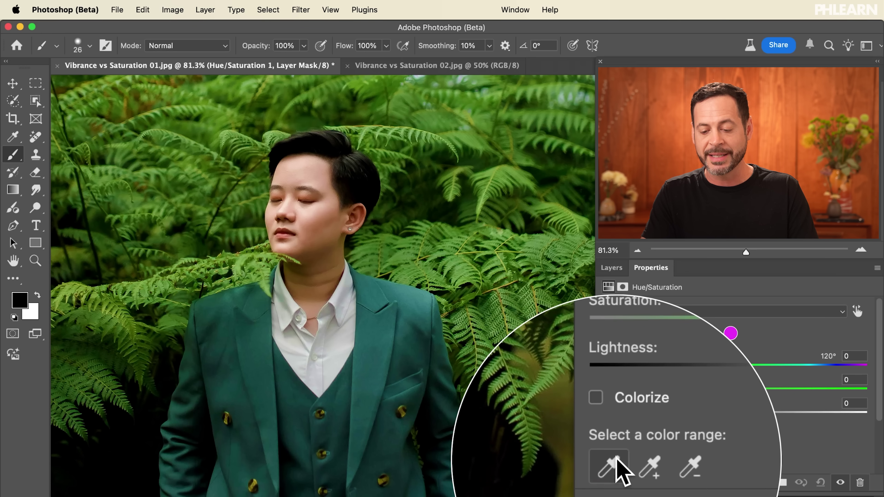
pyautogui.click(611, 462)
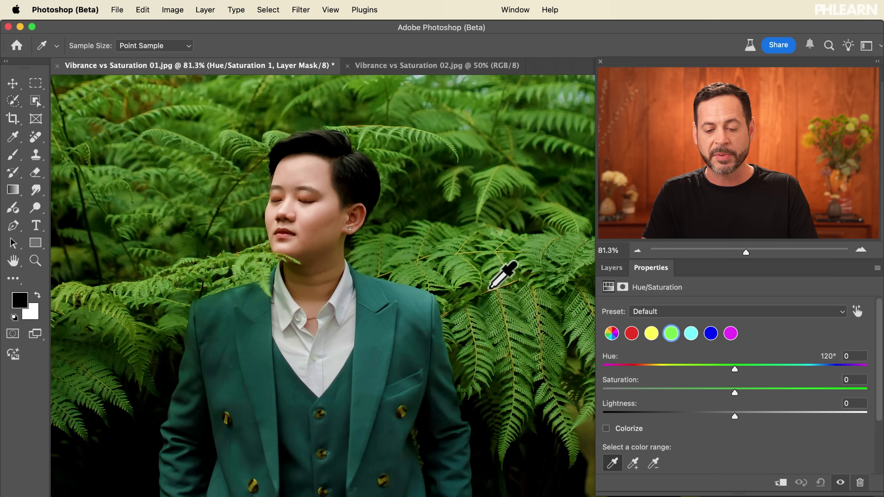
pyautogui.click(466, 271)
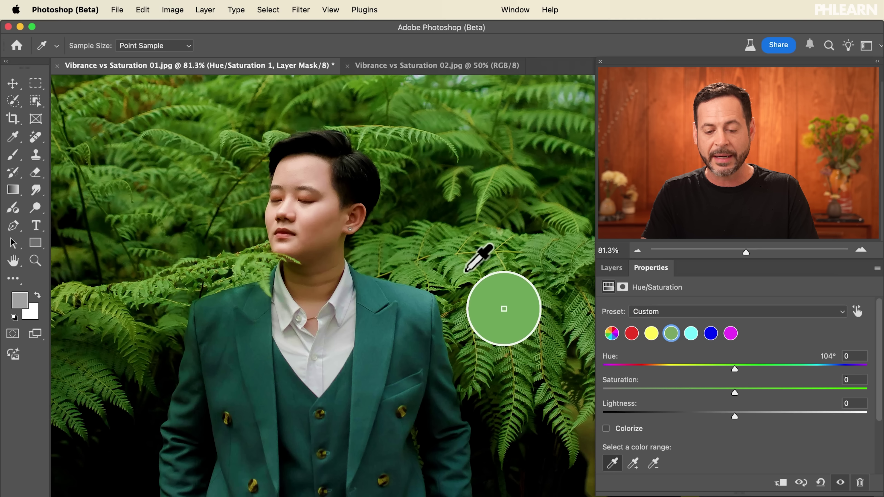
pyautogui.moveTo(466, 272); pyautogui.dragTo(466, 271)
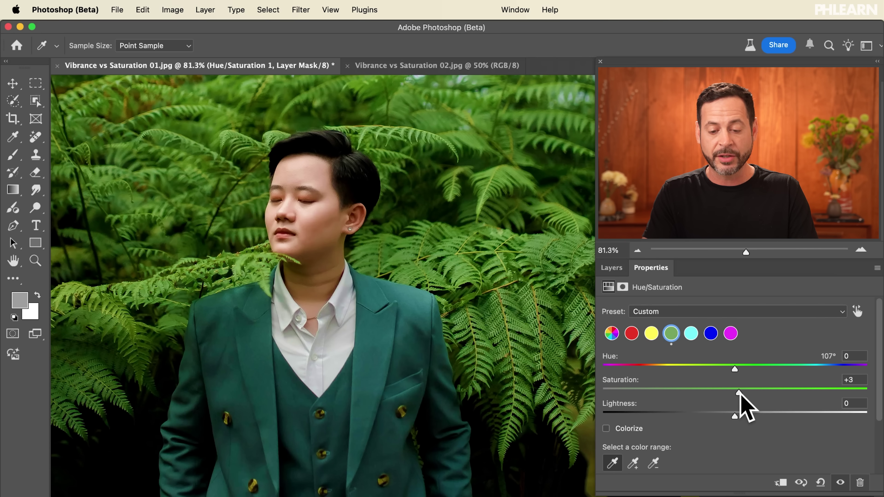
pyautogui.moveTo(739, 392); pyautogui.dragTo(744, 369)
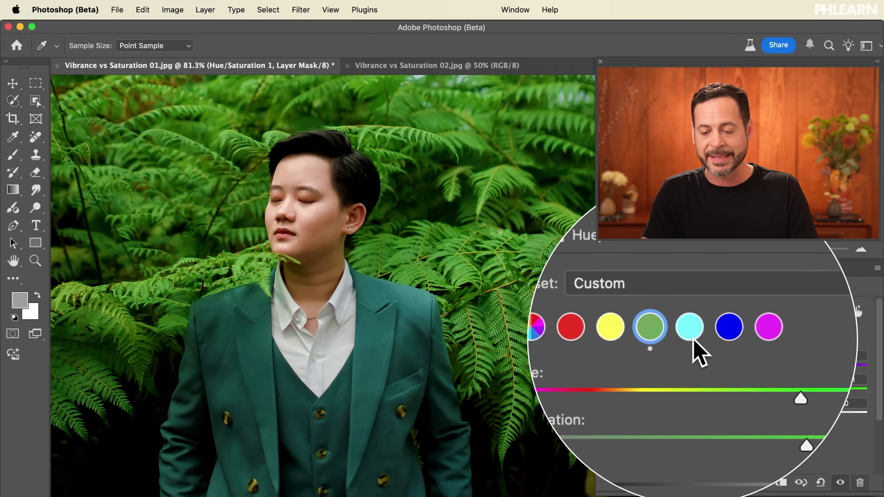
# - Choose the Cyans range and sample the jacket's teal as its target, after trial samples elsewhere
pyautogui.click(693, 339)
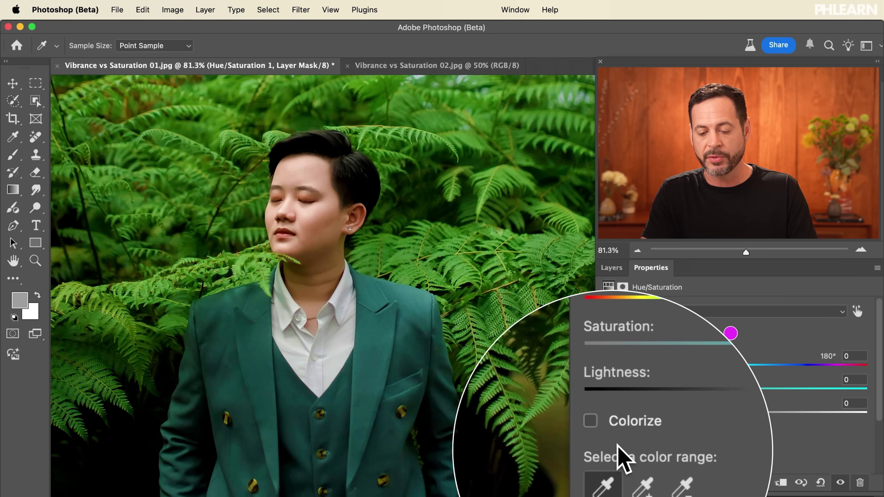
pyautogui.press('b')
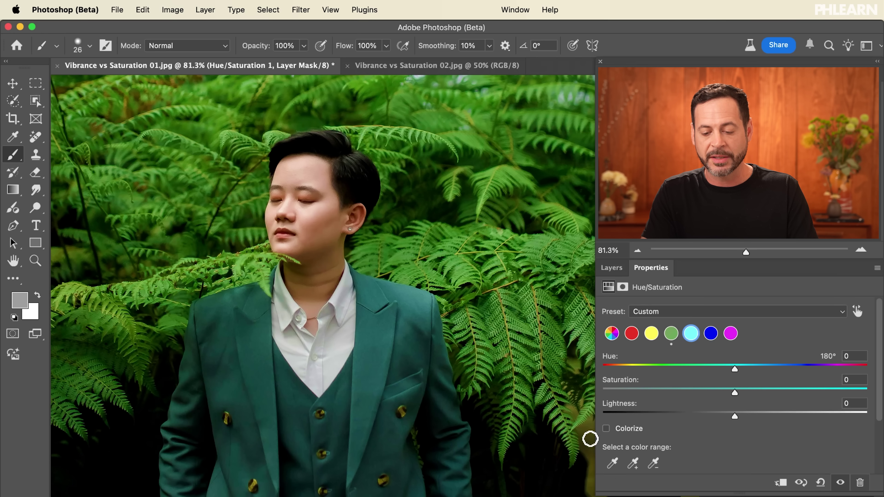
pyautogui.click(615, 465)
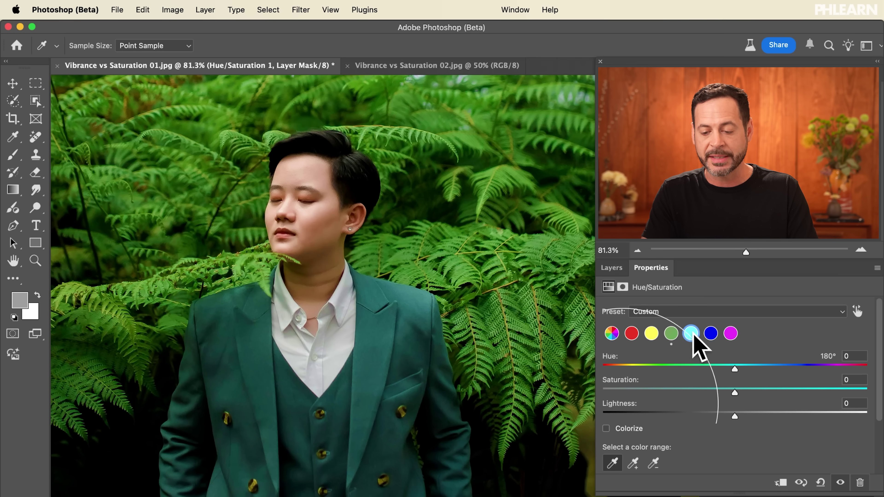
pyautogui.click(415, 307)
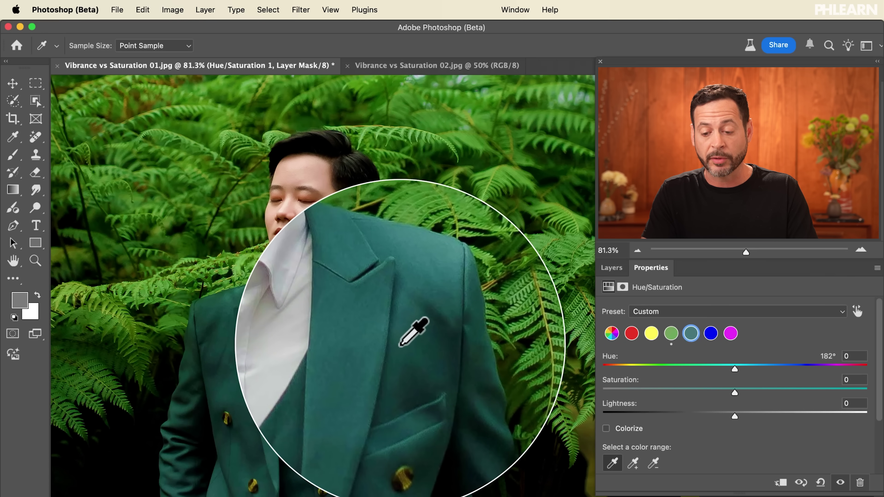
pyautogui.click(410, 259)
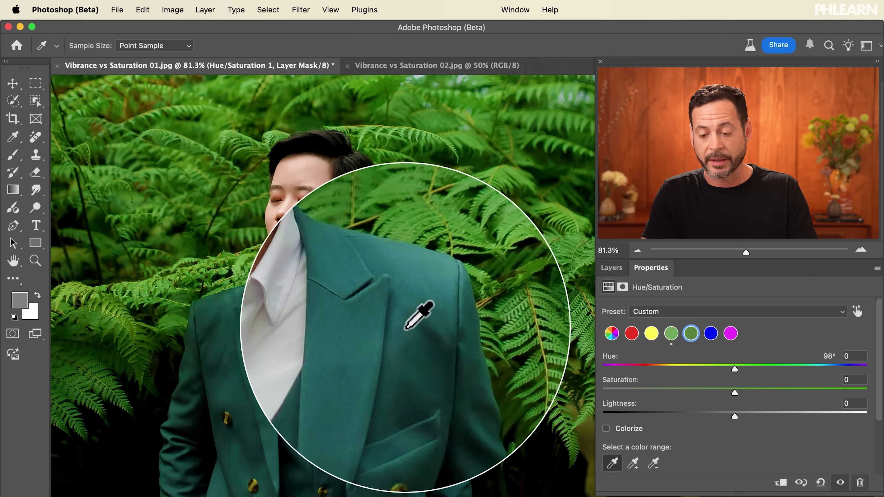
pyautogui.click(691, 334)
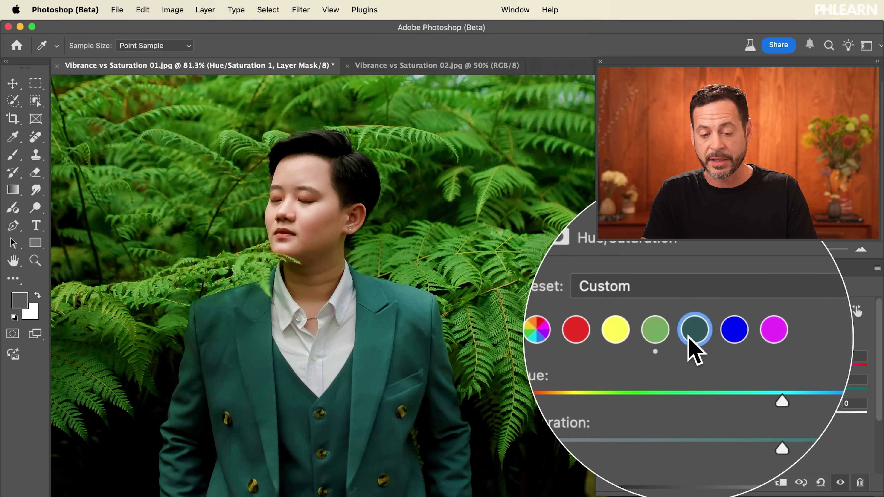
pyautogui.click(278, 231)
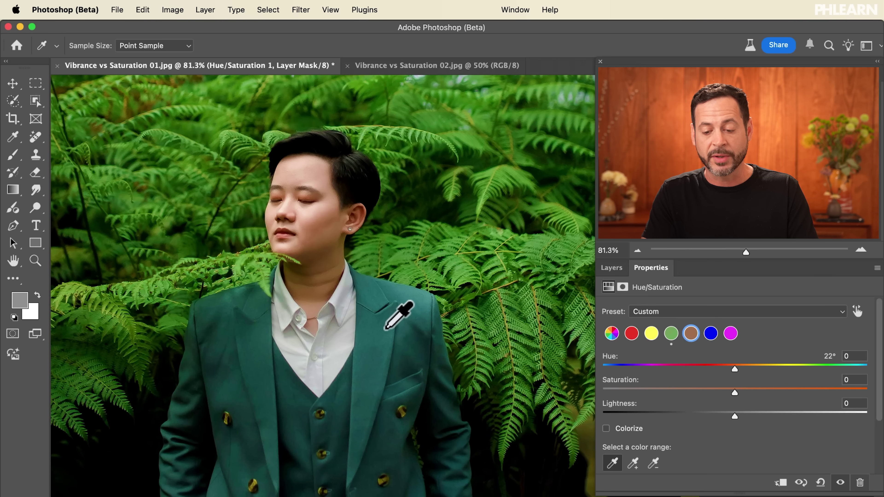
pyautogui.click(380, 346)
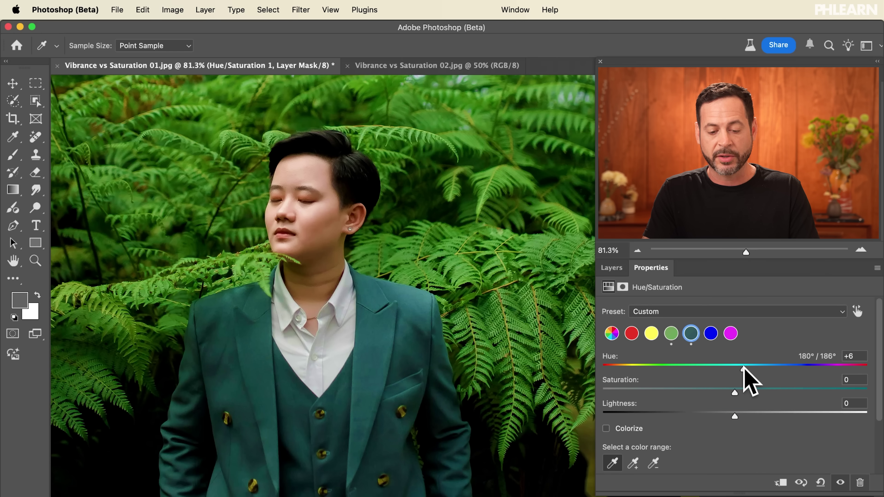
# - Set the suit range to Hue -77 and Saturation -1, turning the jacket from teal to green
pyautogui.moveTo(743, 367); pyautogui.dragTo(689, 362)
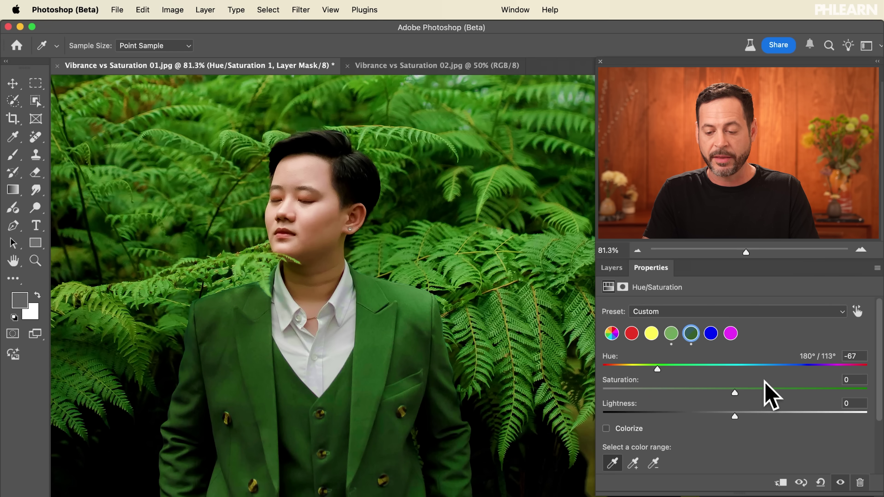
pyautogui.moveTo(740, 391); pyautogui.dragTo(748, 390)
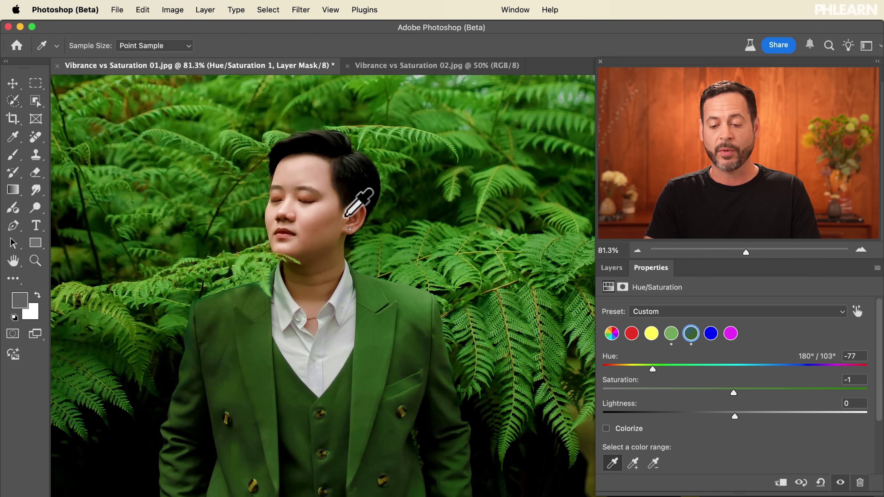
# - Toggle Hue/Saturation 1, Vibrance 2 and Vibrance 1 visibility to compare the green and teal suit
pyautogui.click(612, 268)
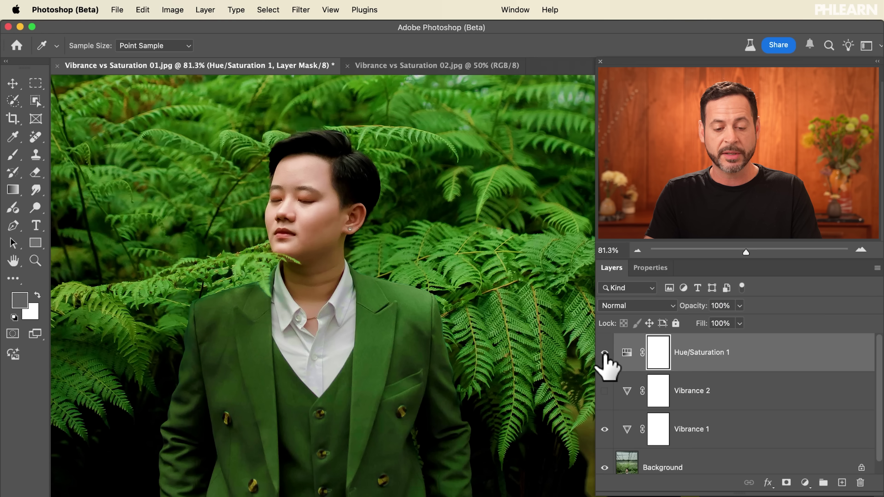
pyautogui.press('b')
pyautogui.click(605, 352)
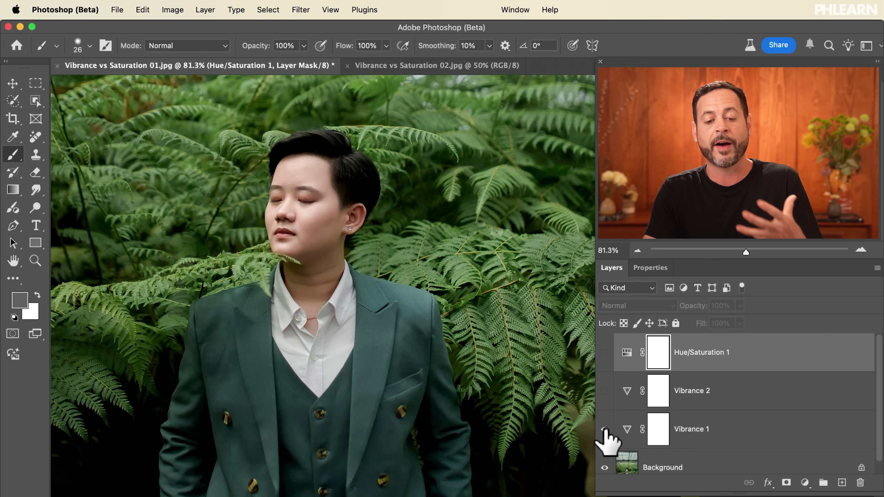
pyautogui.click(605, 396)
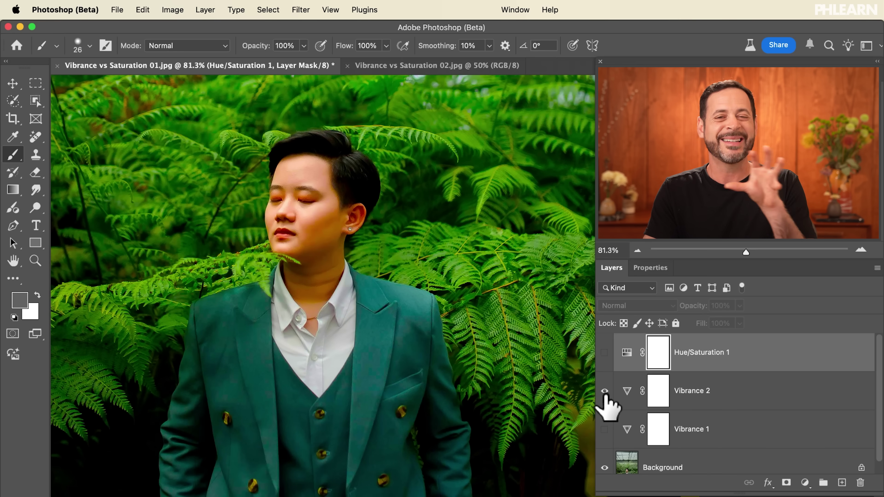
pyautogui.click(604, 391)
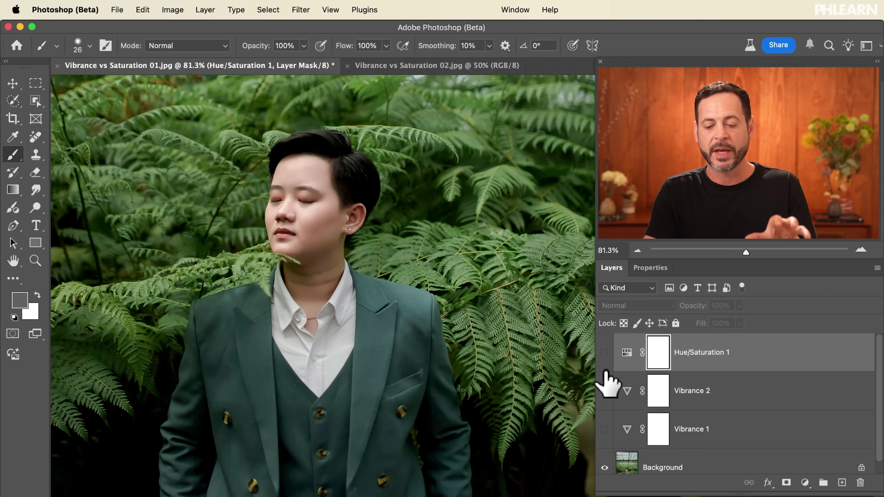
pyautogui.click(605, 353)
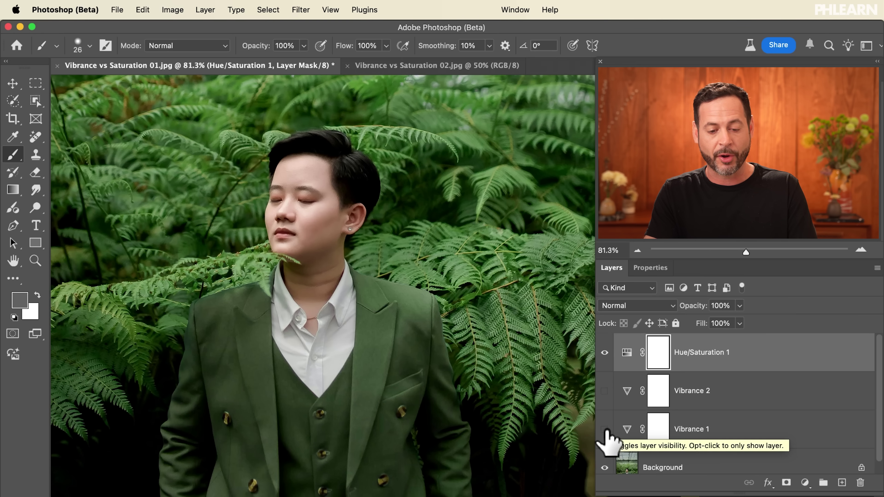
pyautogui.click(605, 431)
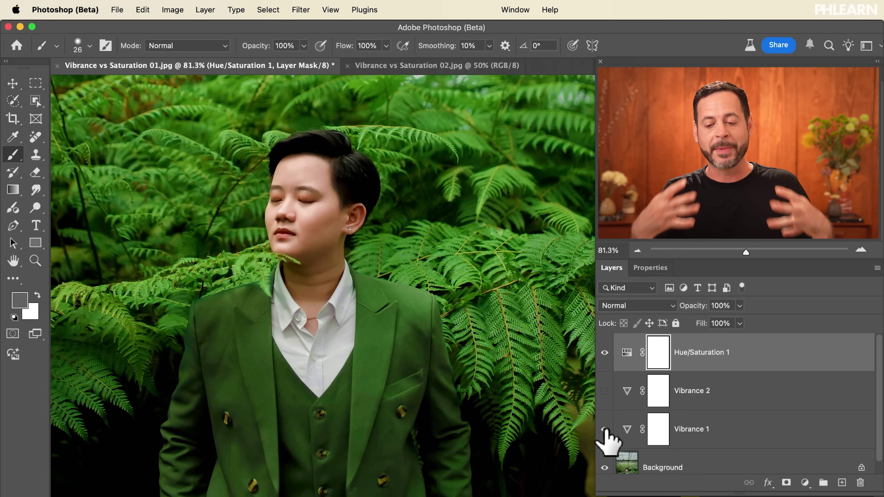
pyautogui.click(604, 352)
pyautogui.click(605, 352)
pyautogui.click(604, 352)
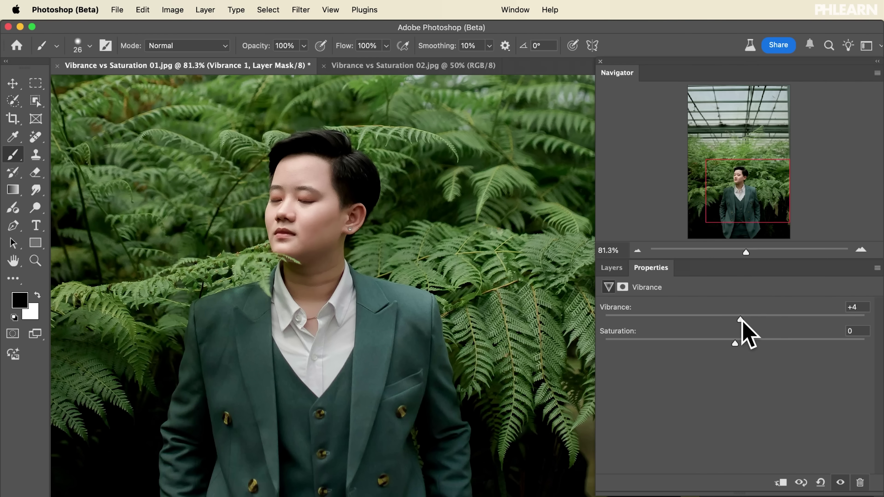
# - Raise Vibrance 1 to +95, then add a Hue/Saturation layer sampling the suit's teal
pyautogui.moveTo(773, 317); pyautogui.dragTo(855, 313)
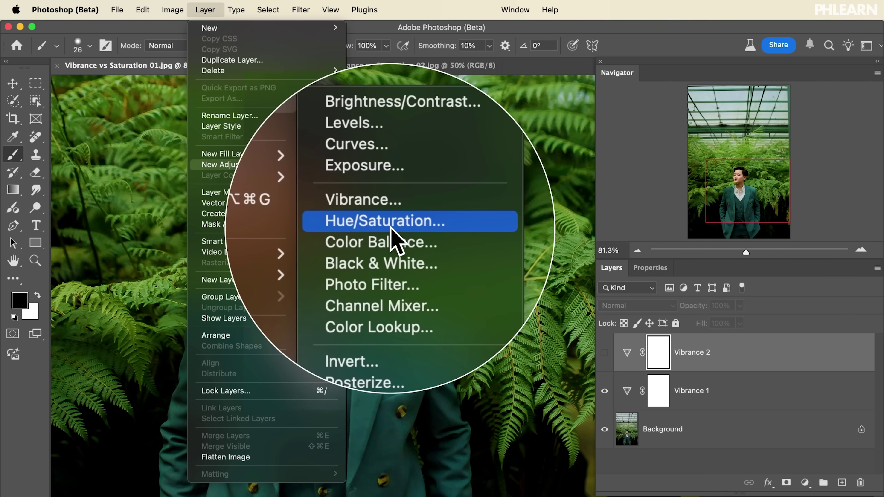
pyautogui.click(392, 228)
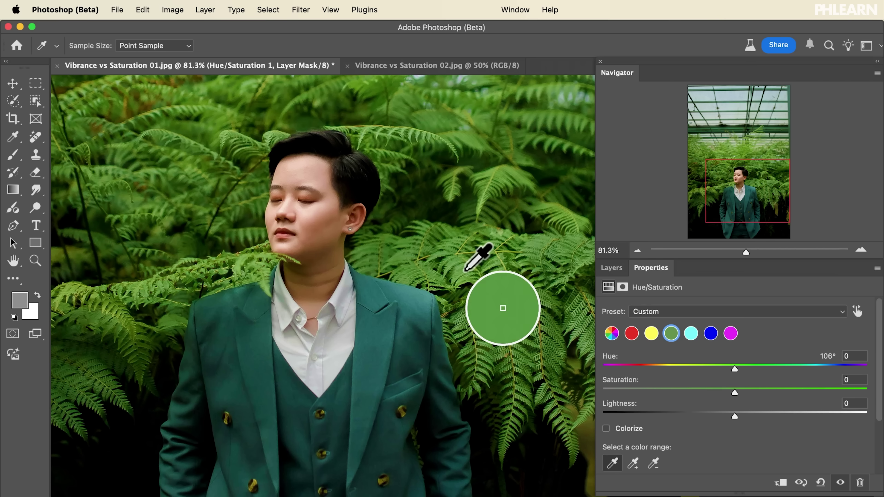
pyautogui.click(466, 269)
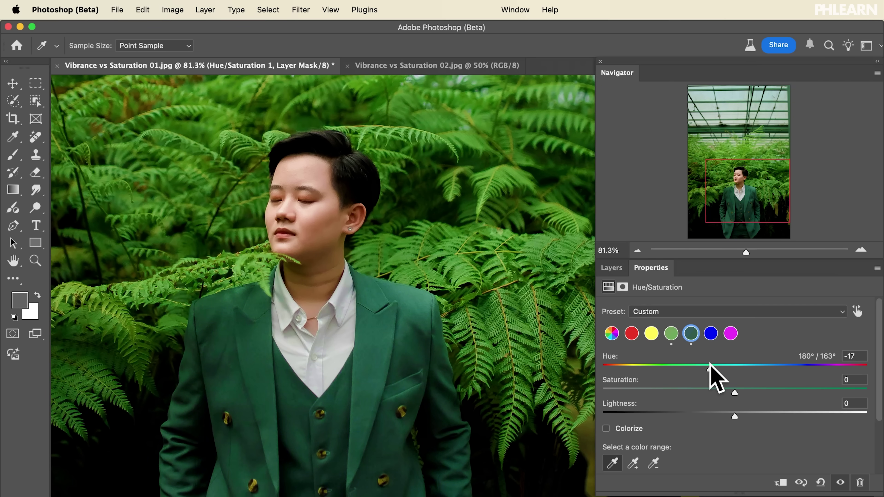